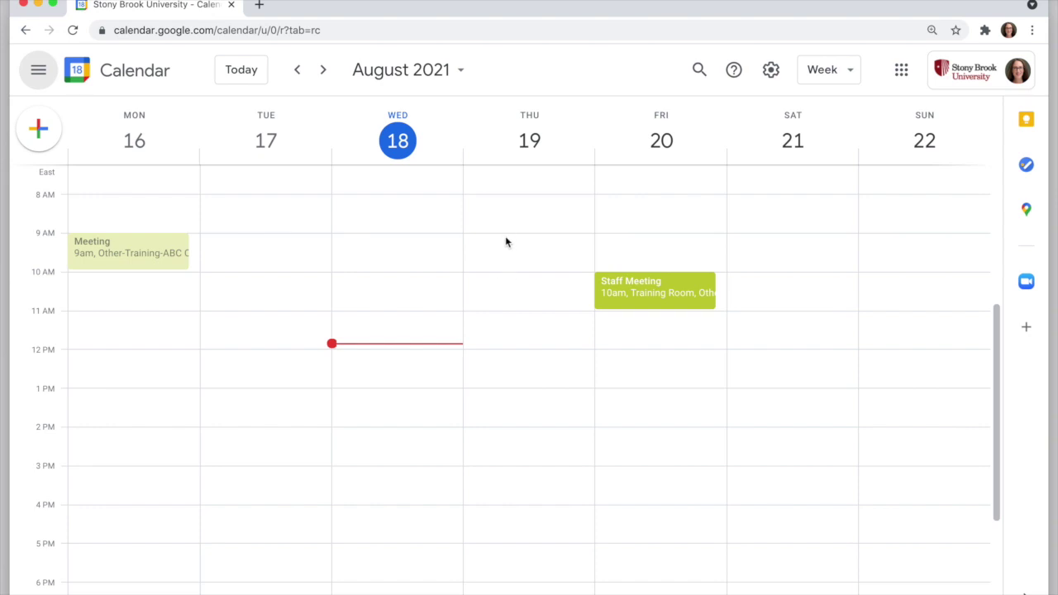
Step: Create an appointment slots block titled "Office Hours" on Thursday, August 19 from 9:00am to 12:00pm
drag(506, 242, 521, 346)
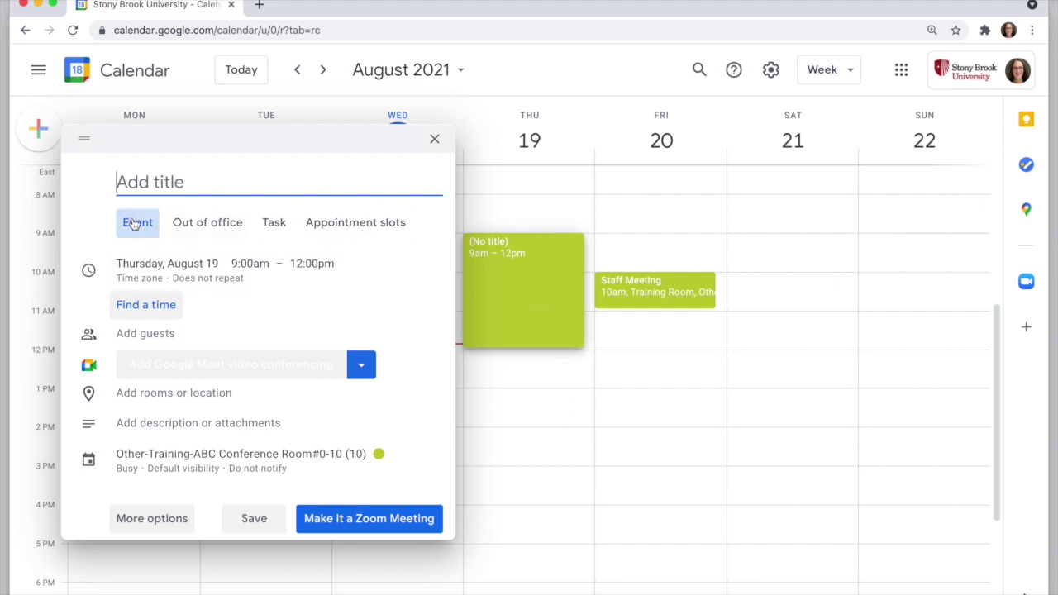
click(366, 224)
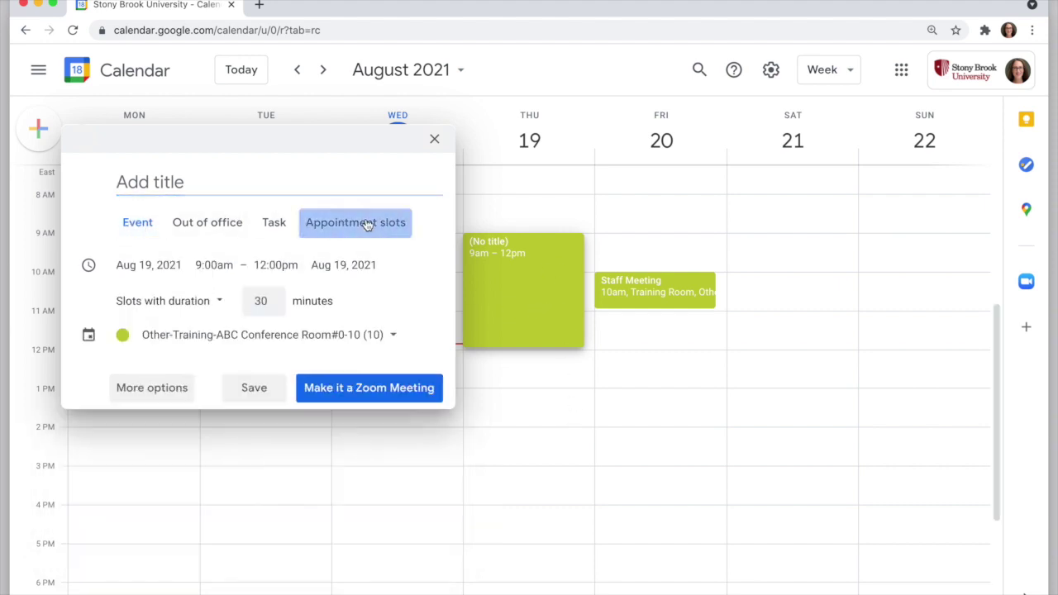
text(Officw H)
key(BackSpace)
key(BackSpace)
key(BackSpace)
text(e)
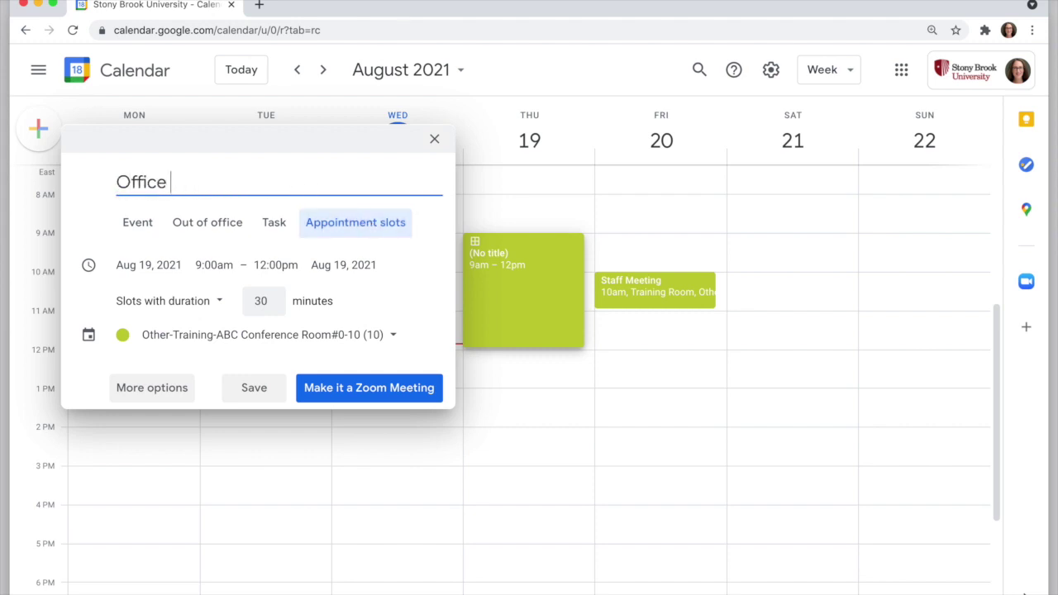
text( Hours)
Step: Try a slot duration of 15 minutes, and return it to 30 minutes
click(261, 302)
double_click(261, 302)
text(15)
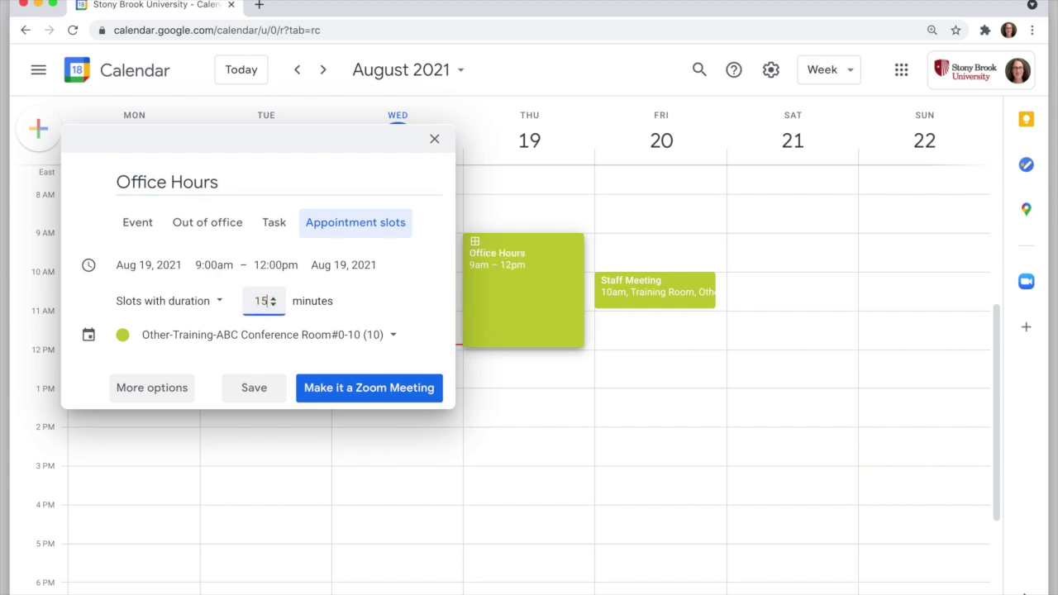
key(BackSpace)
key(BackSpace)
text(30)
Step: Try the Single slot option for the Office Hours block, and return to Slots with duration
click(204, 306)
click(187, 331)
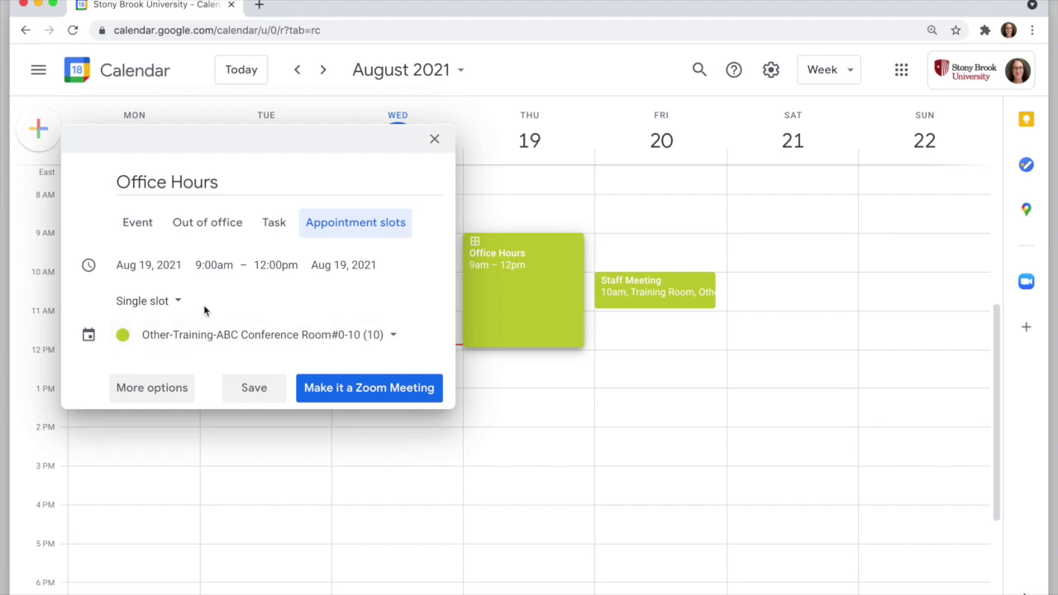
click(158, 302)
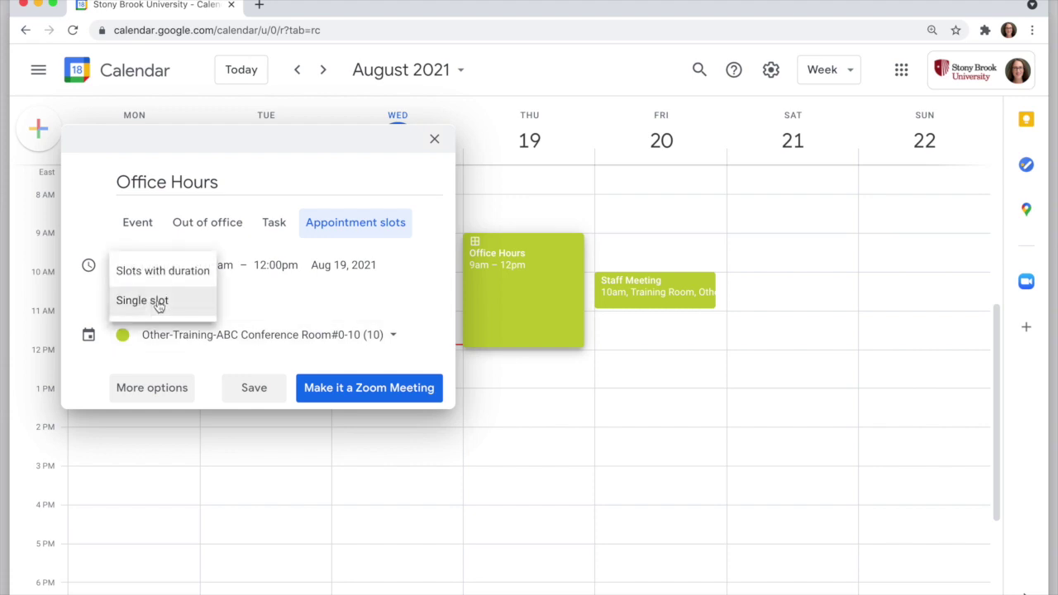
click(157, 275)
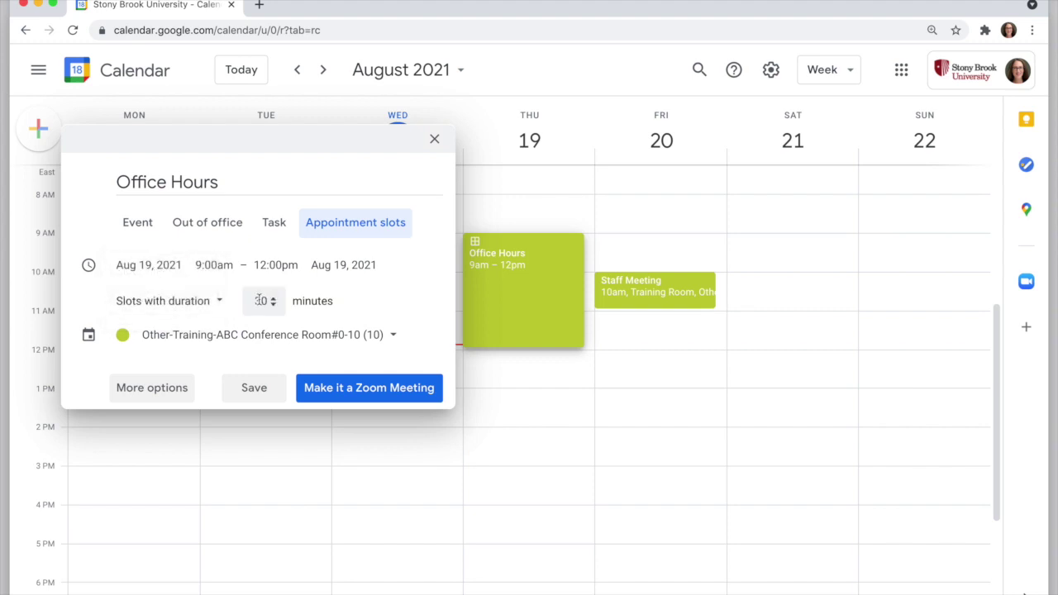
Step: Open the full event options and set the location to "online Zoom (link added later)"
click(169, 389)
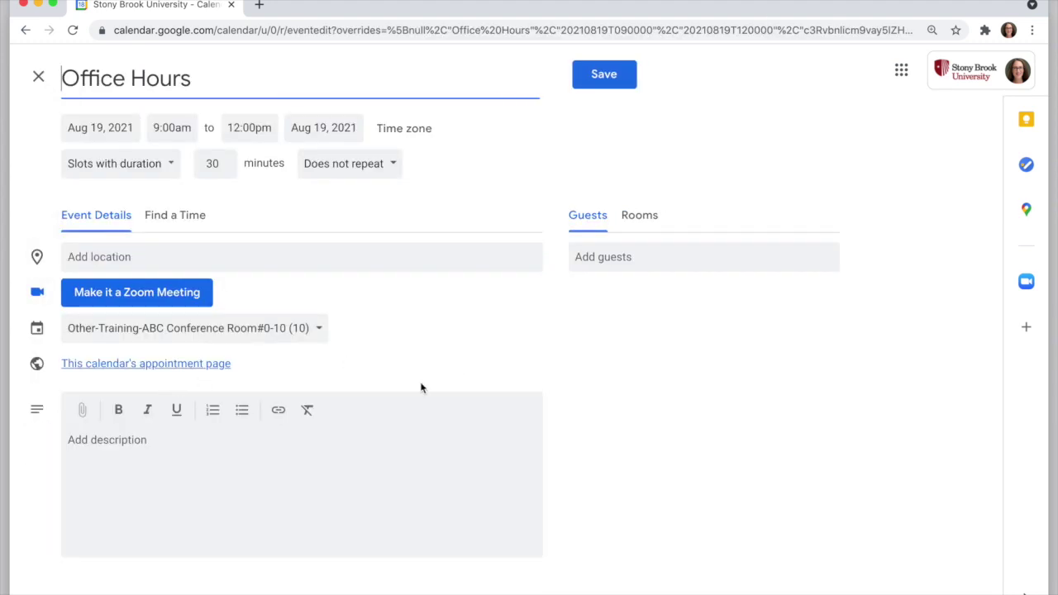
click(259, 259)
text(online )
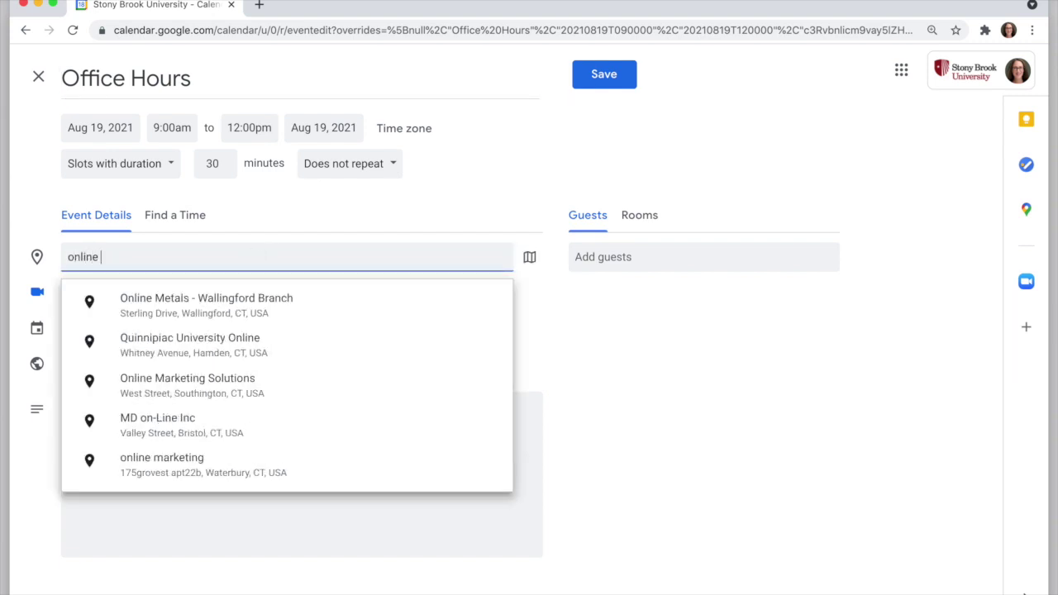
text(Zoom (oink ad)
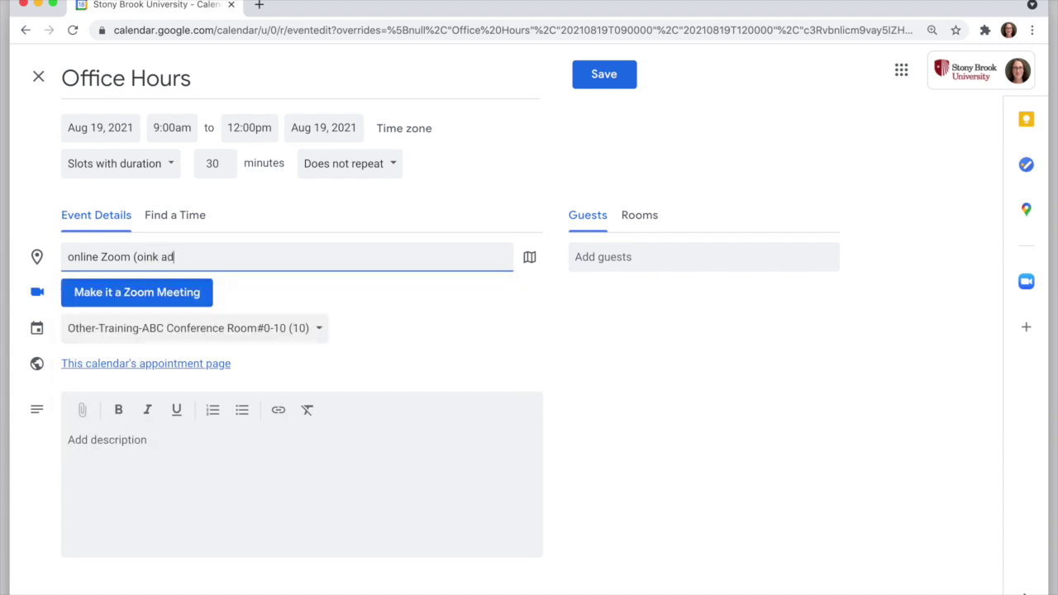
text(ded later))
click(139, 257)
key(BackSpace)
text(l)
Step: Add the description "Fill in your question here:" to the Office Hours event and save it
click(225, 471)
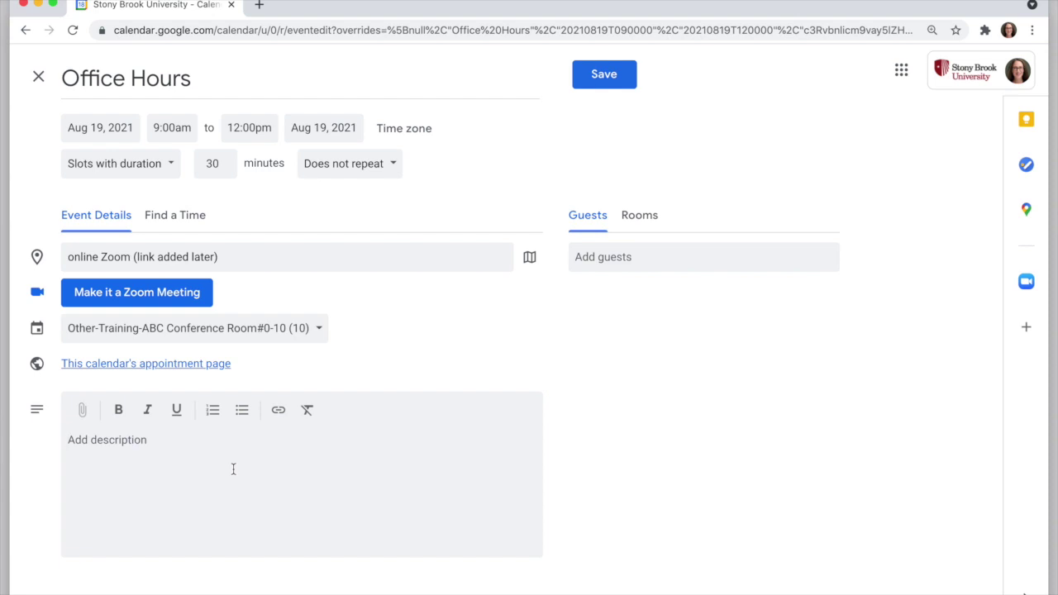
key(ctrl+z)
text(Fill in your question here:)
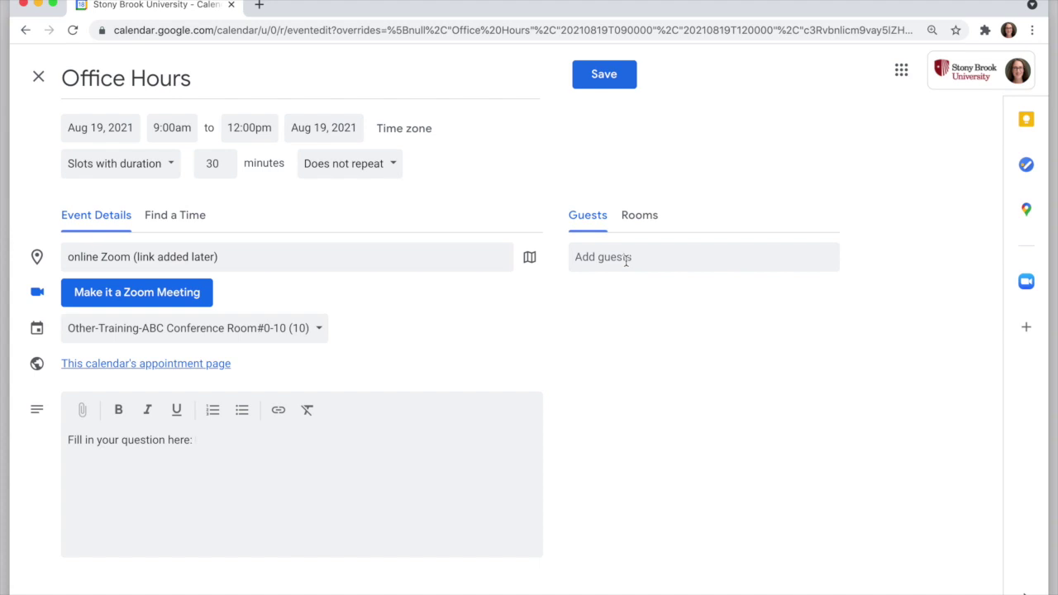
click(612, 83)
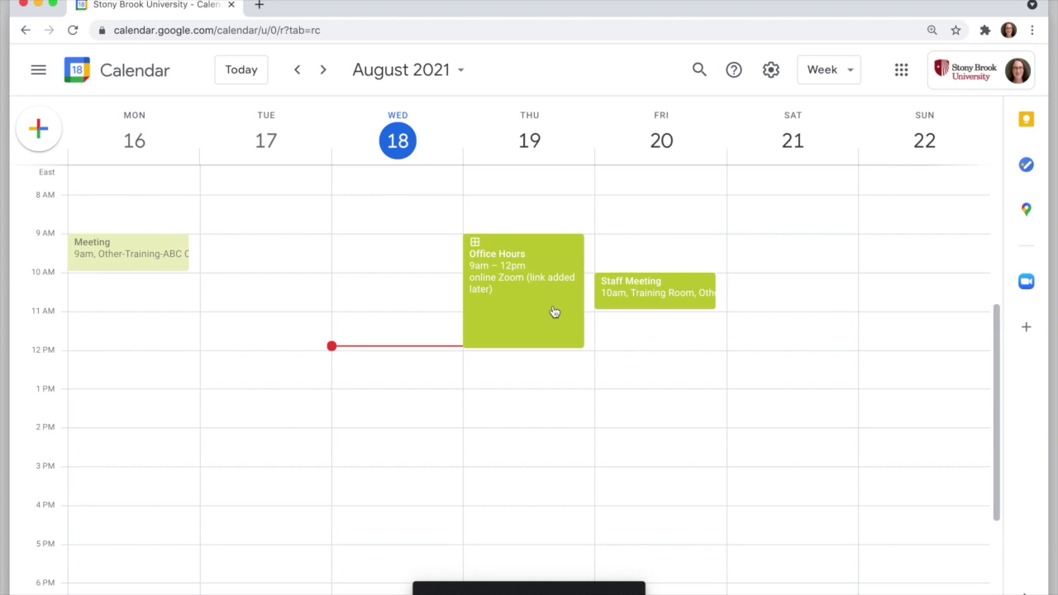
Step: Open the appointment page from the saved Office Hours event and copy the page's web address
click(530, 312)
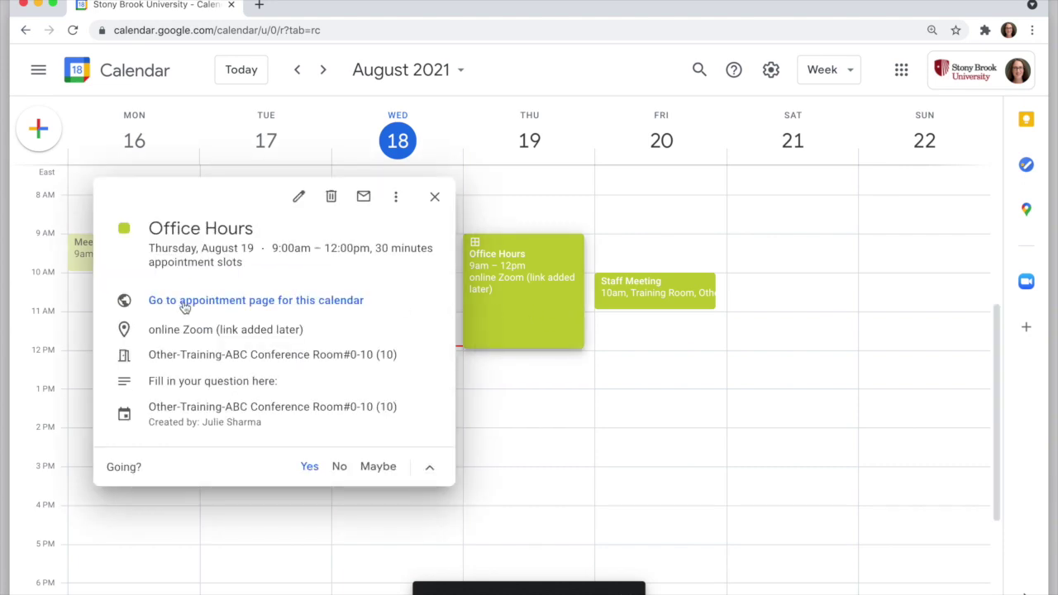
click(309, 300)
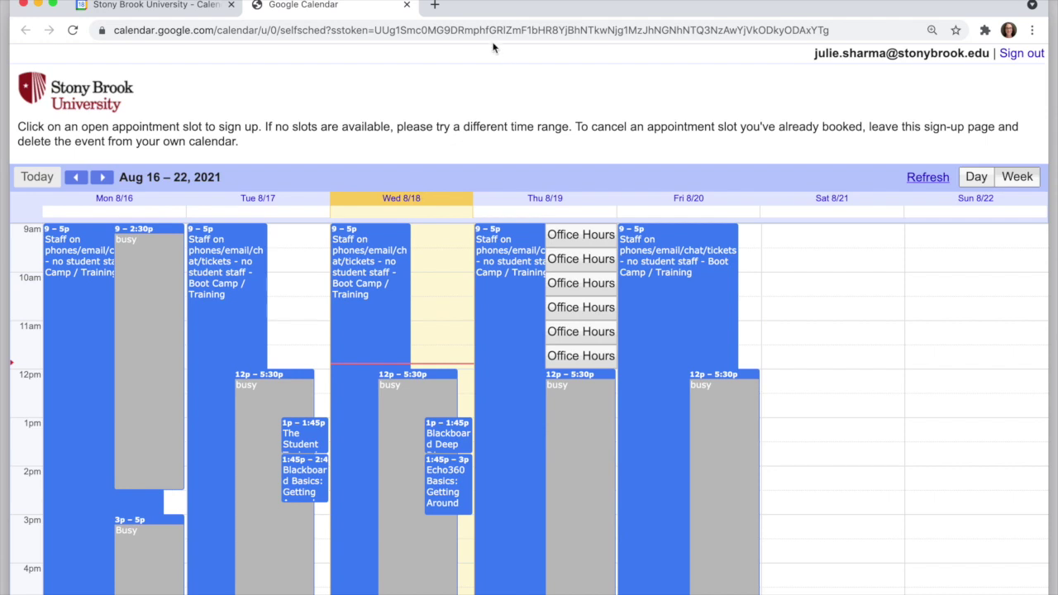
click(472, 30)
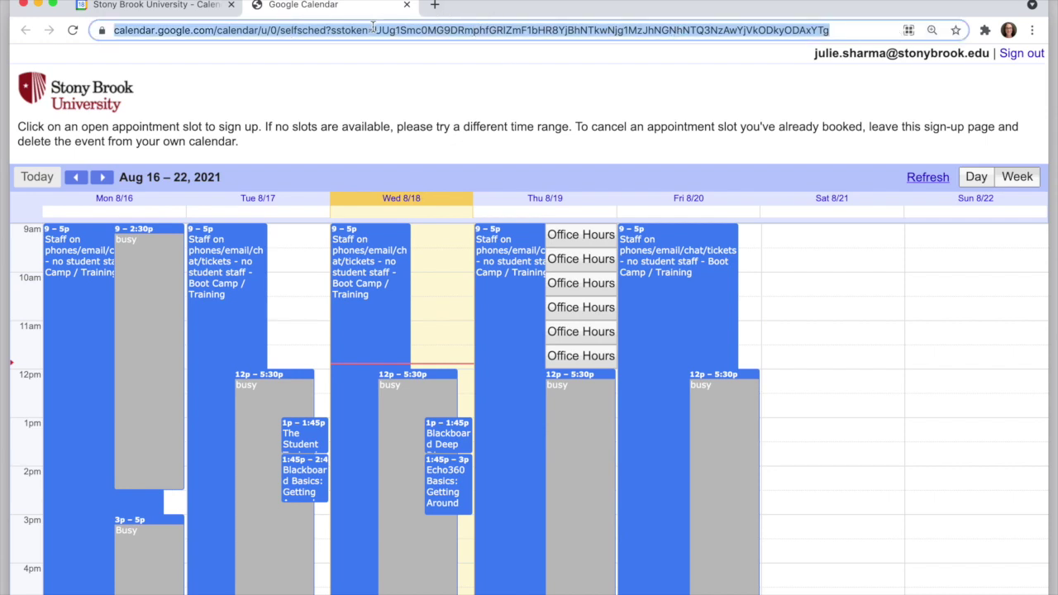
right_click(348, 32)
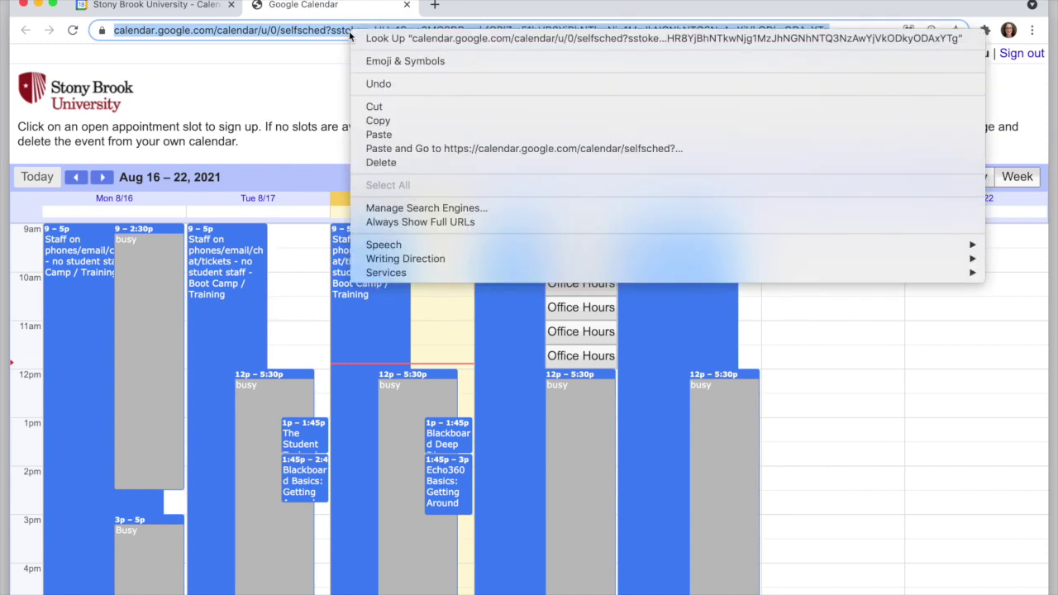
click(318, 29)
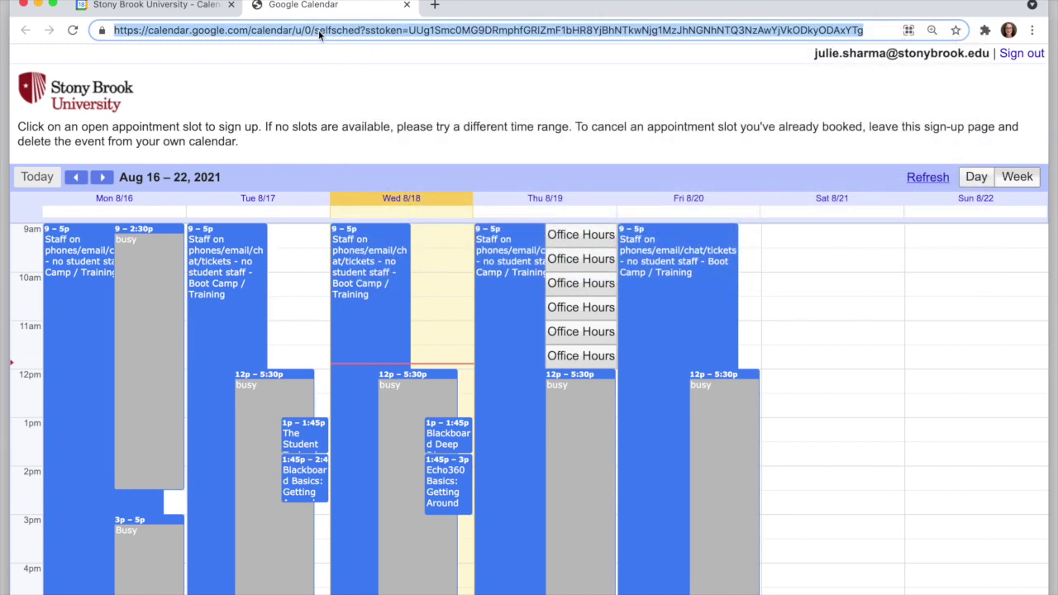
right_click(318, 30)
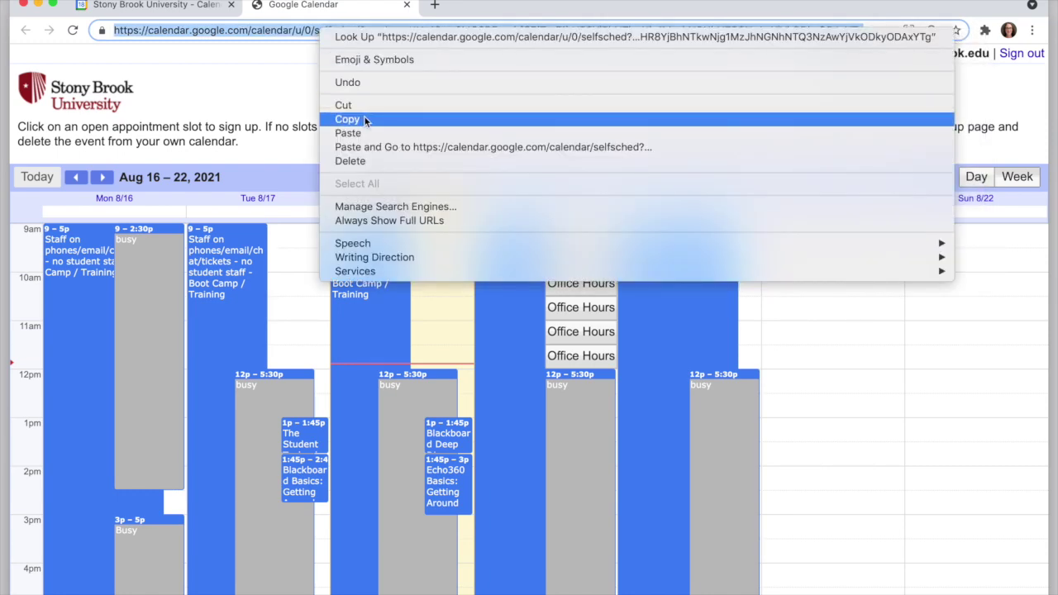
click(364, 119)
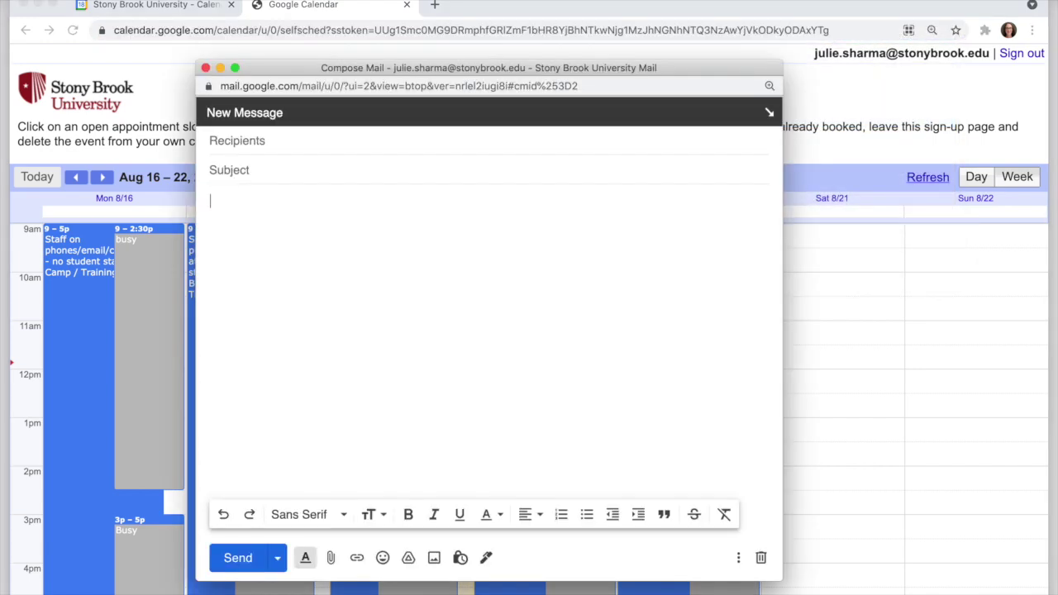
Step: In the new email message, write "Use this link to schedule a time with me:" followed by the copied link, and minimize the message window
text(Hi)
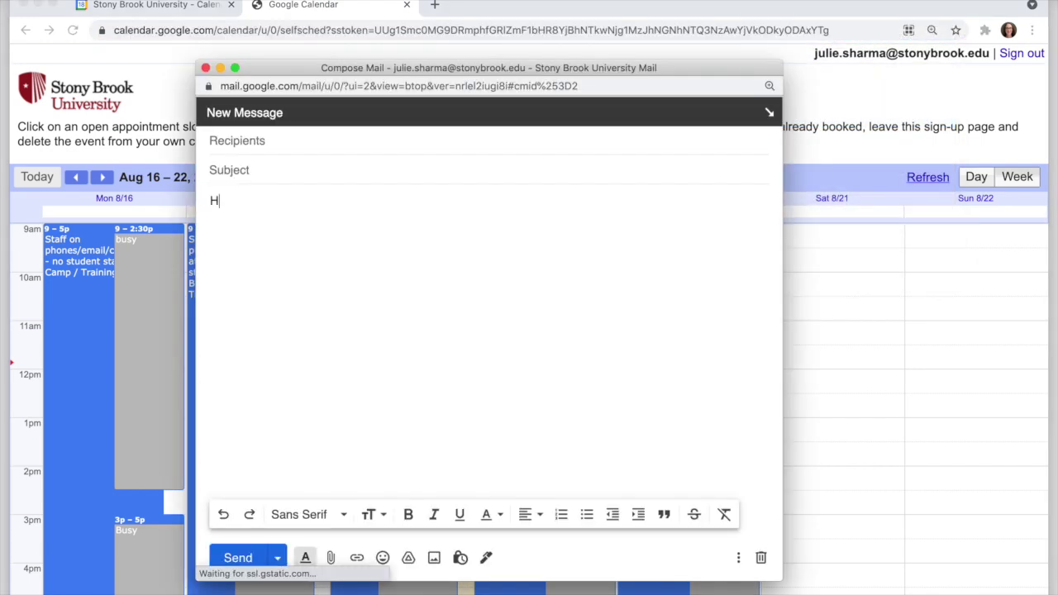
key(BackSpace)
key(BackSpace)
text(Use this link to )
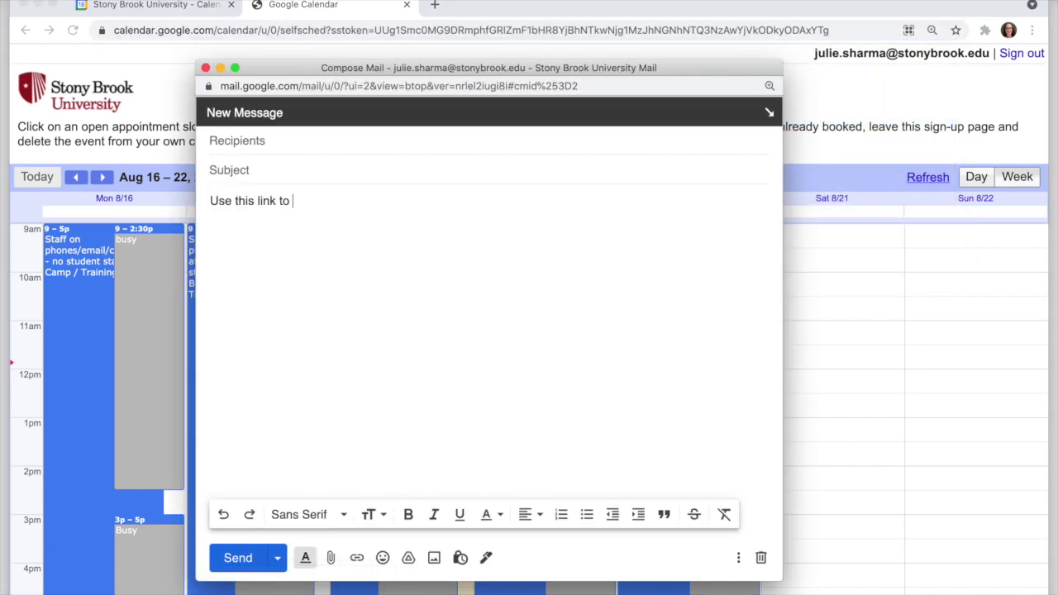
text(schedule a time with me:)
key(super+v)
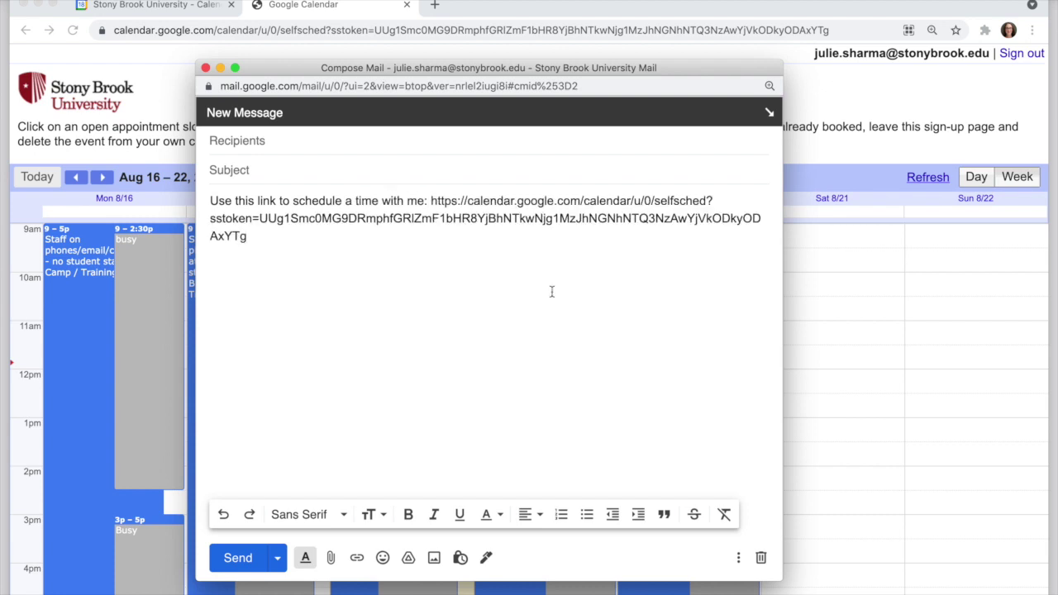
drag(431, 201, 468, 240)
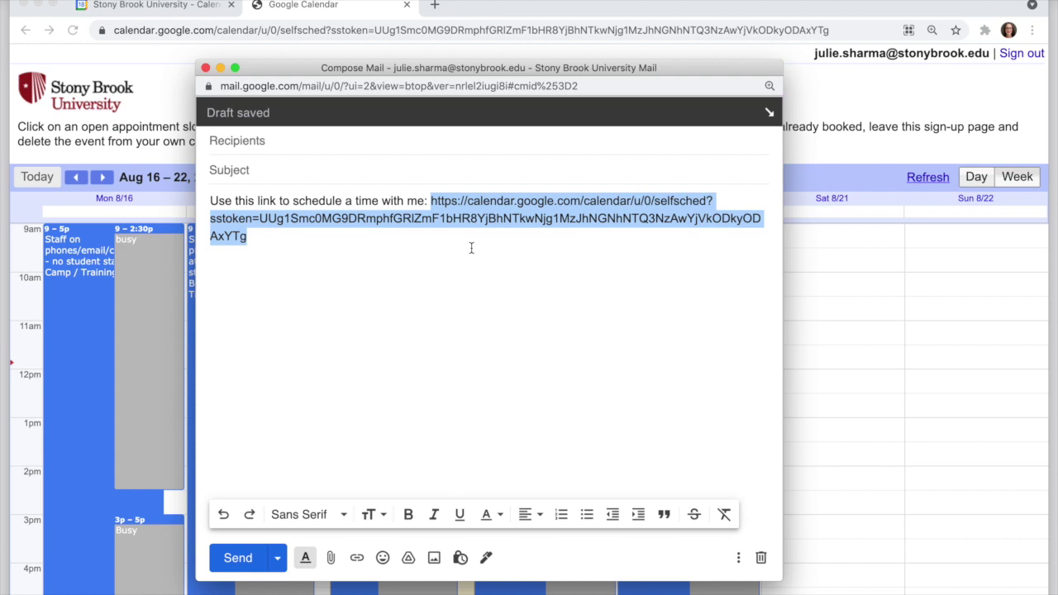
click(382, 251)
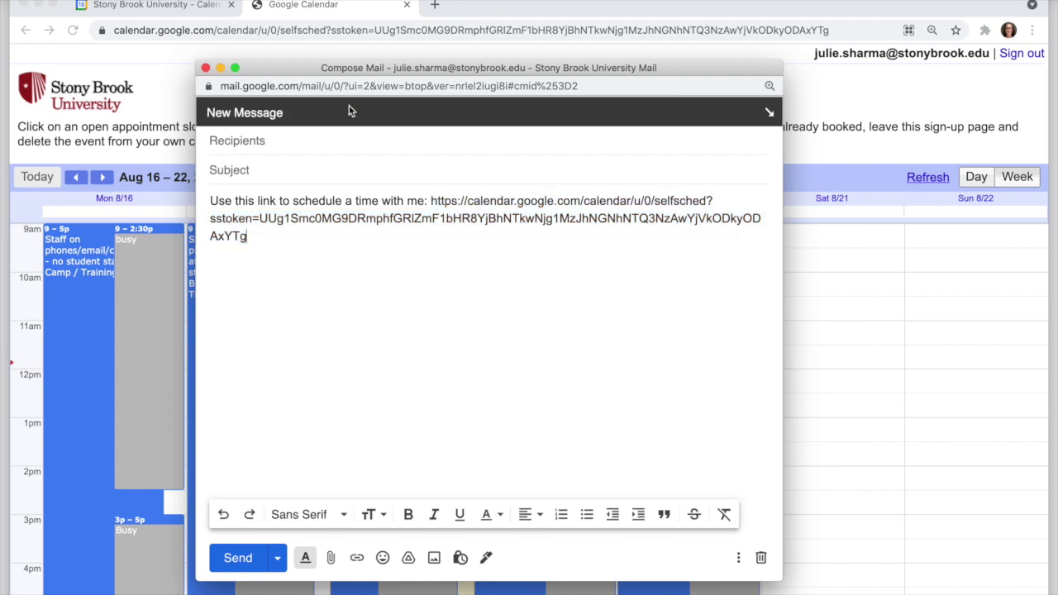
click(222, 68)
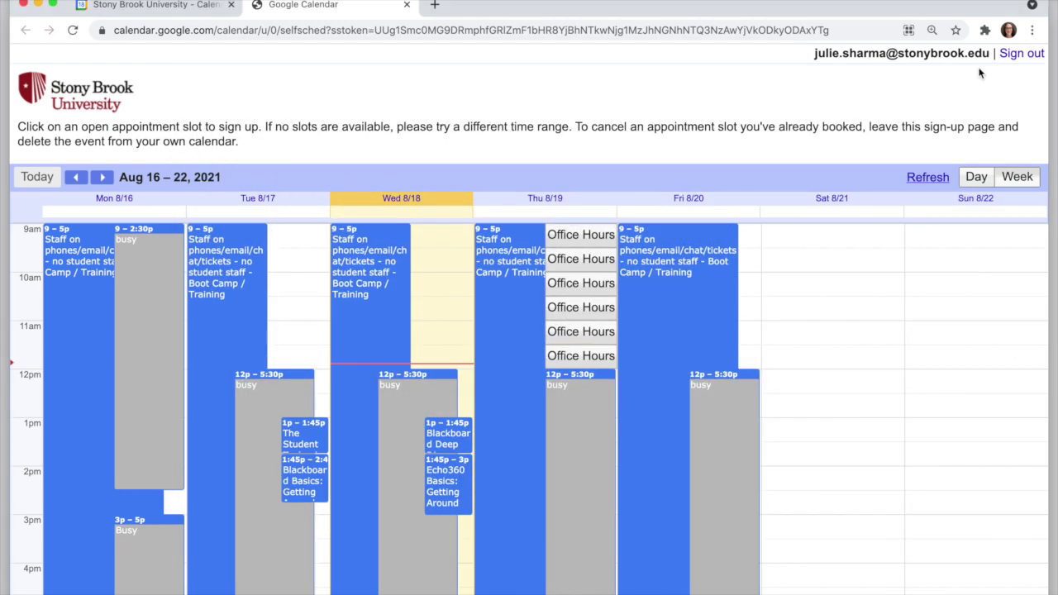
Step: Book the Thursday, August 19, 9:00am – 9:30am Office Hours slot, adding "my question is...." to the description, and dismiss the confirmation
drag(988, 55, 812, 55)
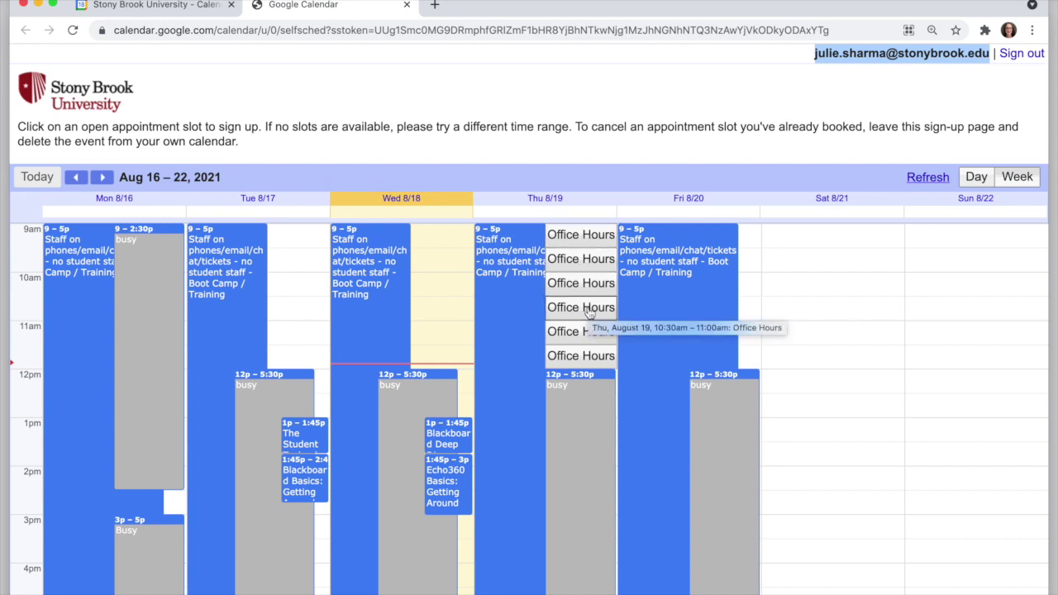
click(579, 237)
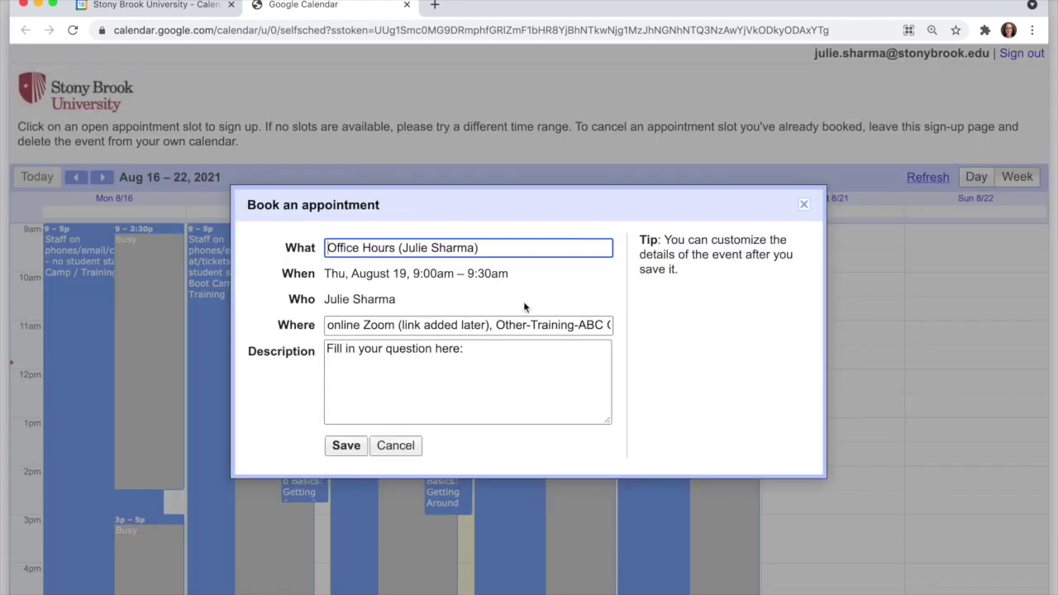
drag(475, 247, 402, 248)
click(437, 369)
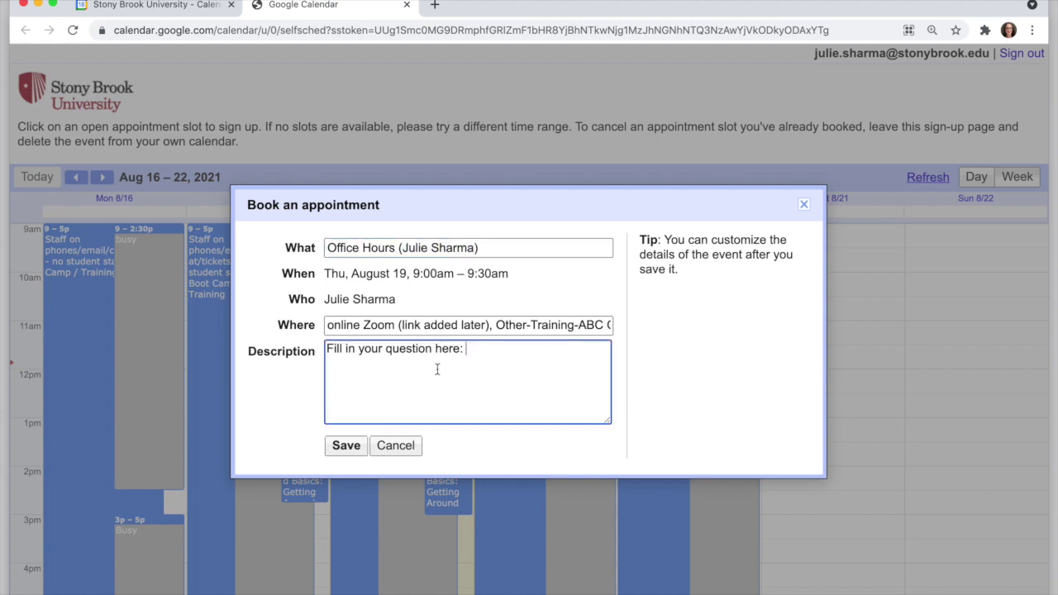
text(my question is....)
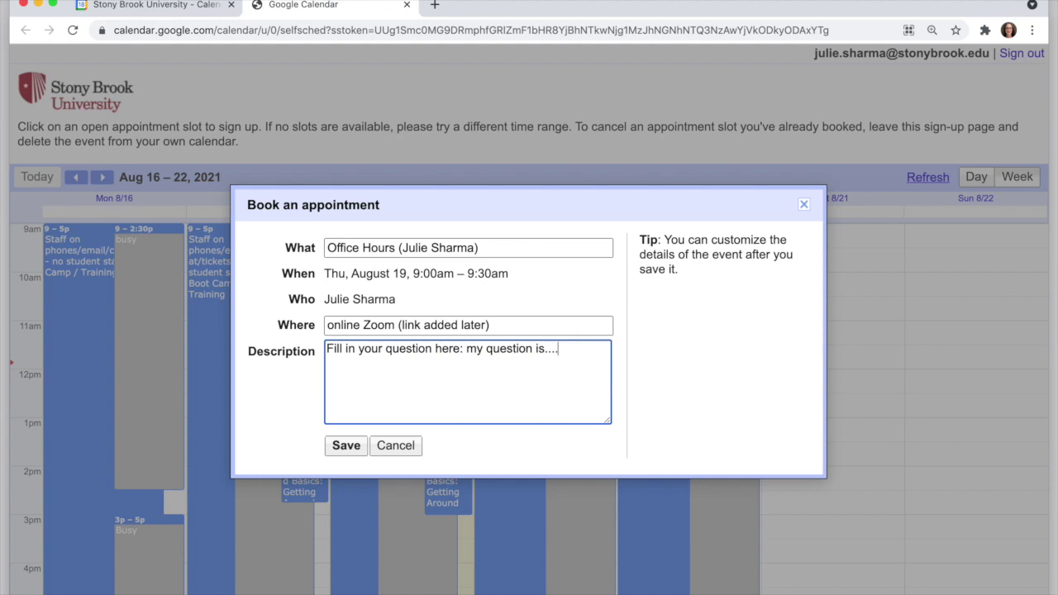
click(345, 448)
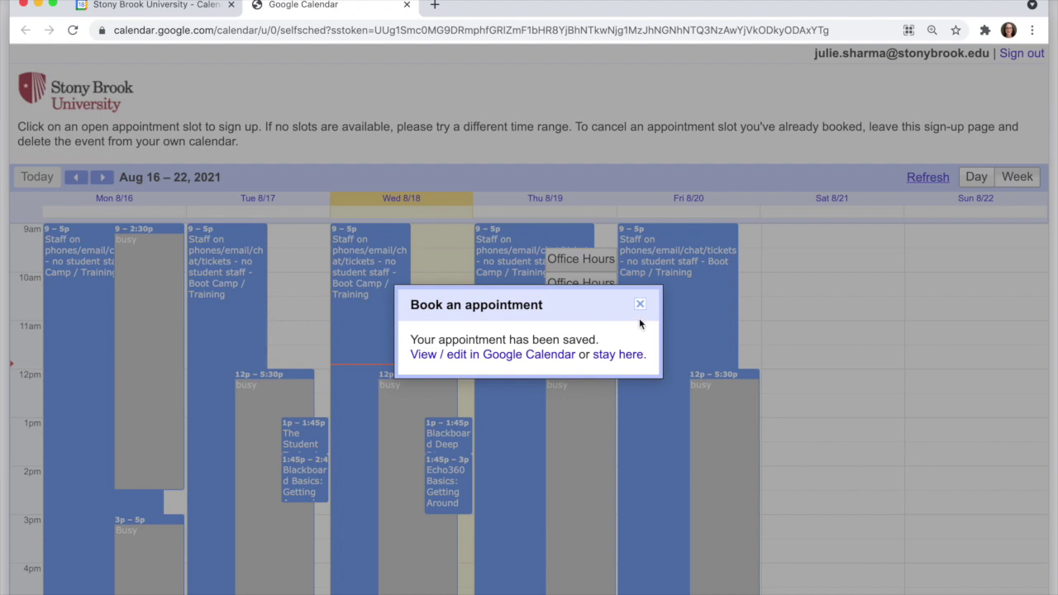
click(640, 305)
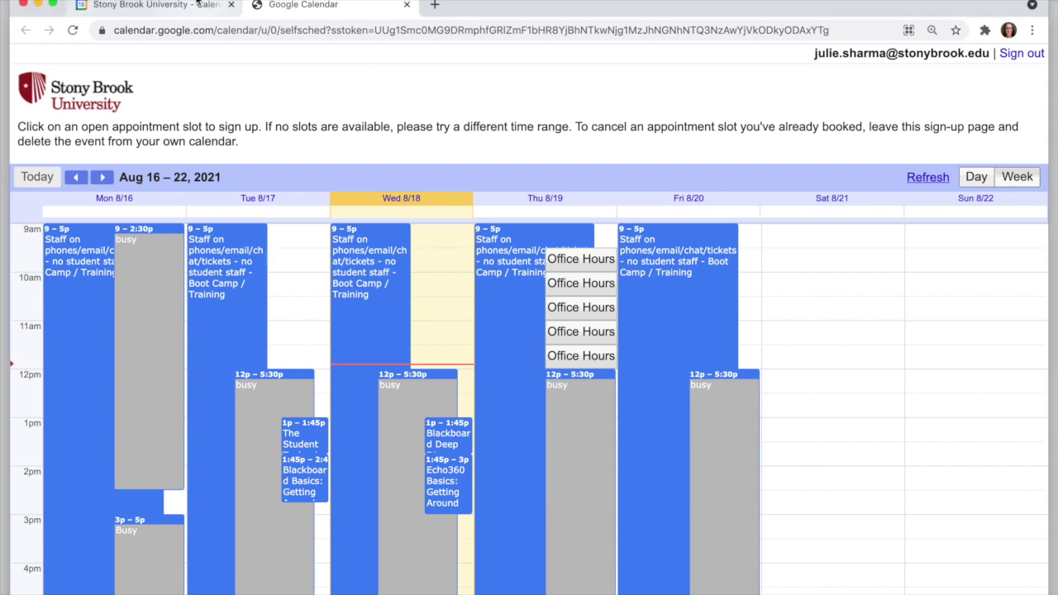
Step: Return to the main calendar and examine the details of the booked 9:00 – 9:30am appointment and the Office Hours block
click(198, 4)
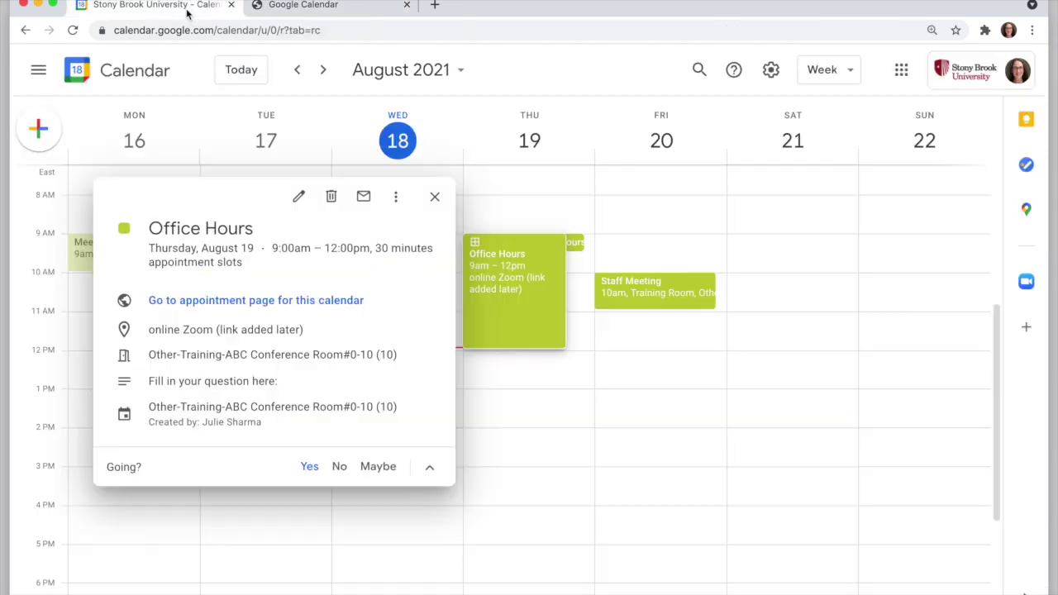
click(579, 243)
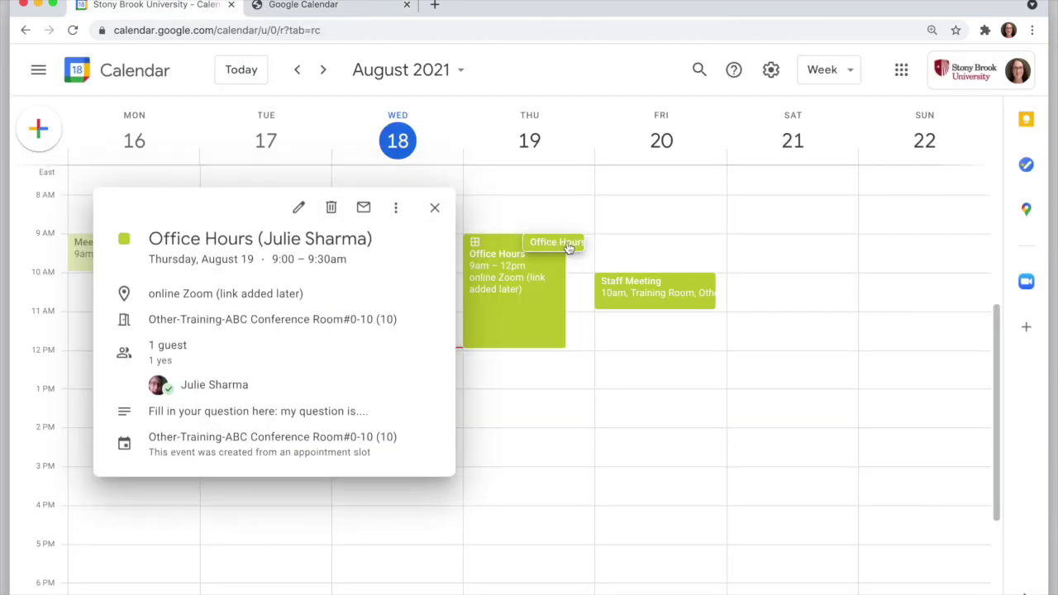
click(526, 289)
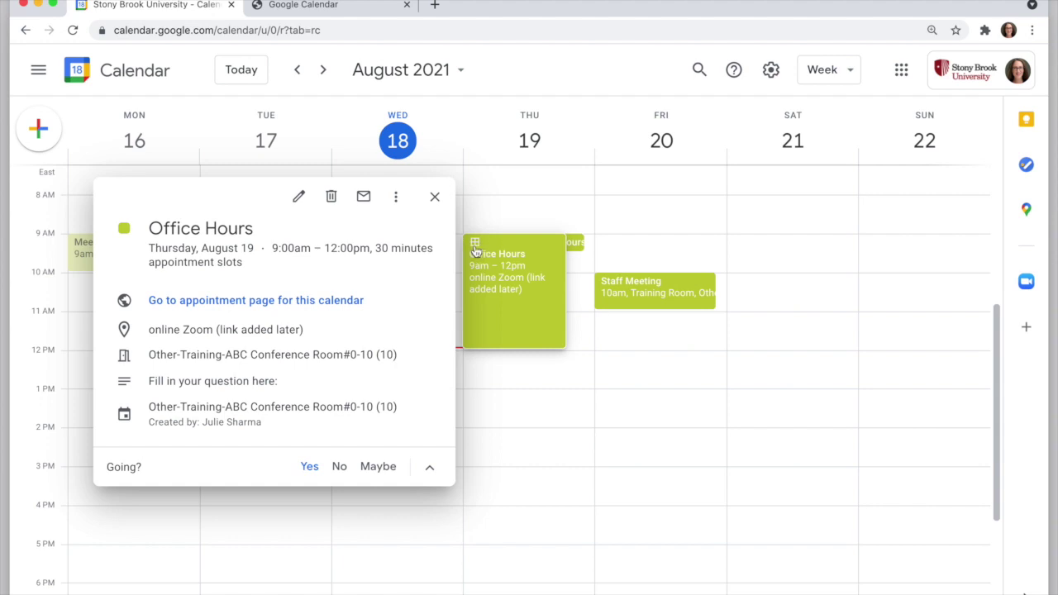
Step: Check who booked the Thursday, August 19, 9:00 – 9:30am Office Hours appointment in its title and guest list, and close the details
click(576, 245)
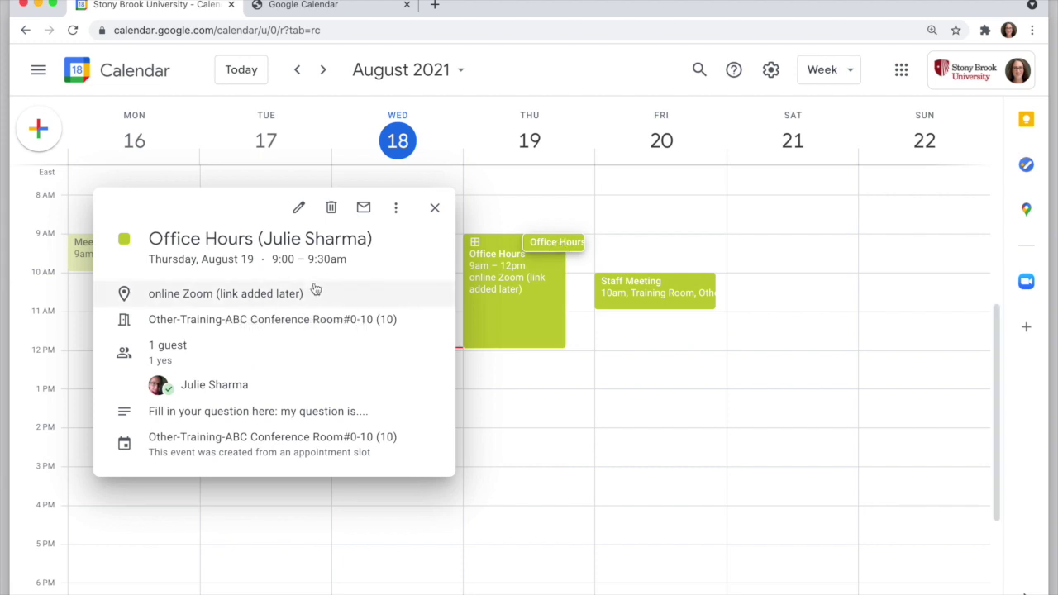
drag(368, 239, 266, 239)
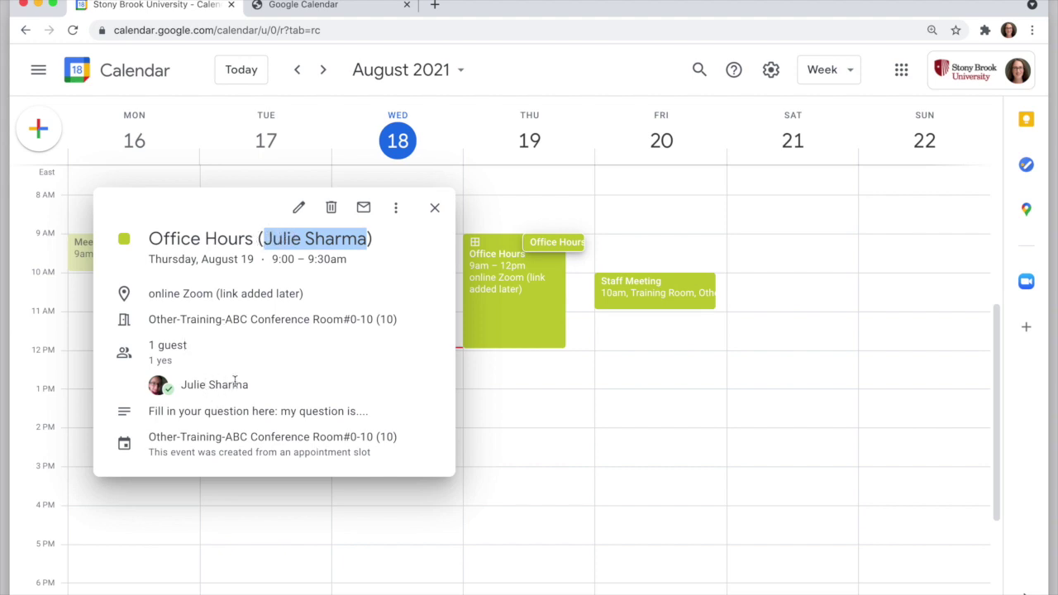
mouse_move(226, 382)
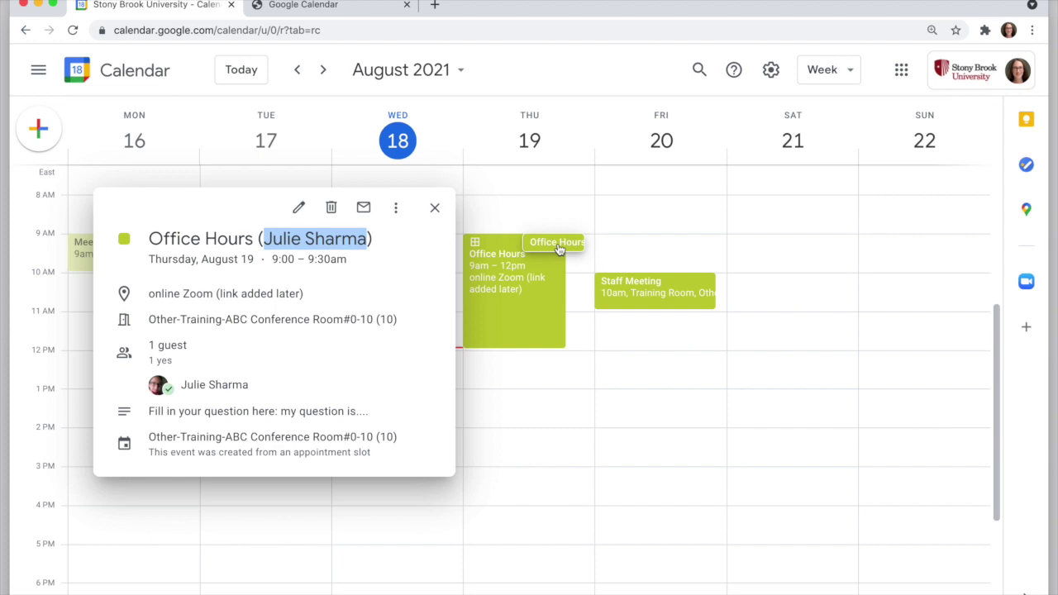
key(Escape)
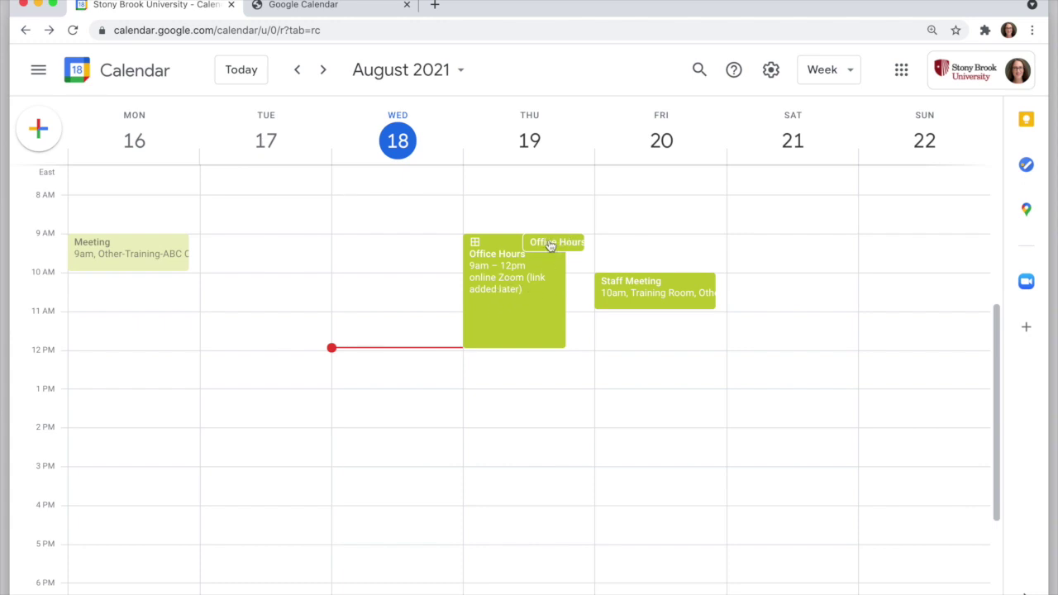
Step: Open the booked 9:00 – 9:30am Office Hours appointment for editing and add Zoom Meeting as its video conferencing
click(550, 245)
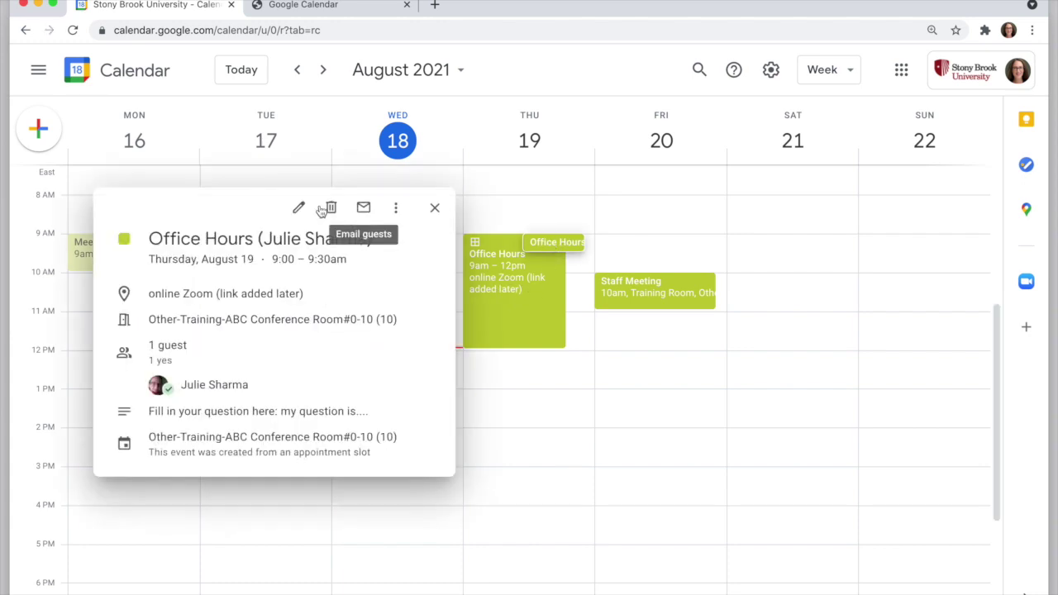
click(300, 208)
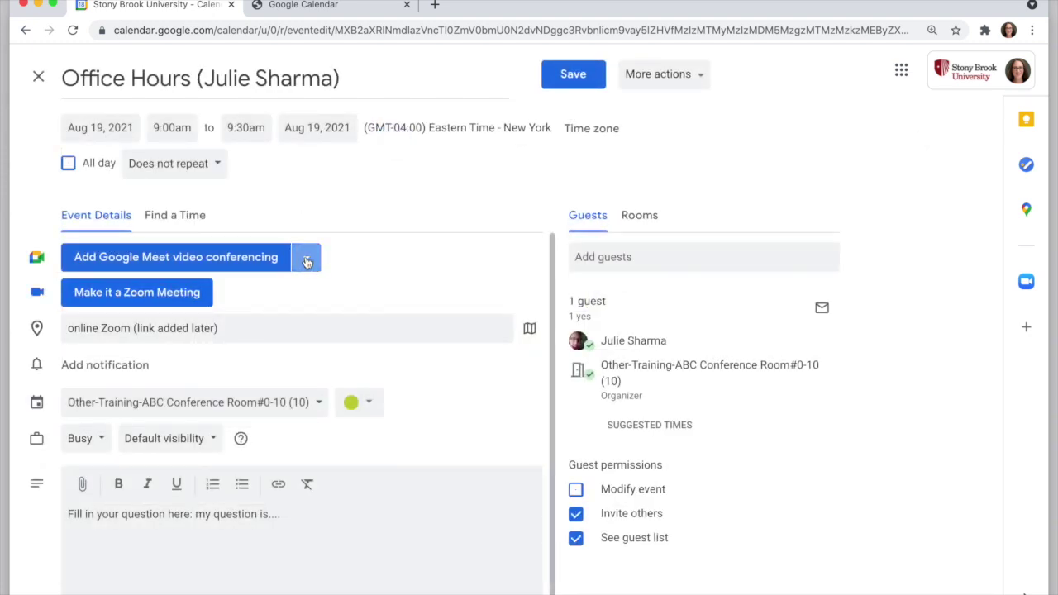
click(306, 257)
click(364, 372)
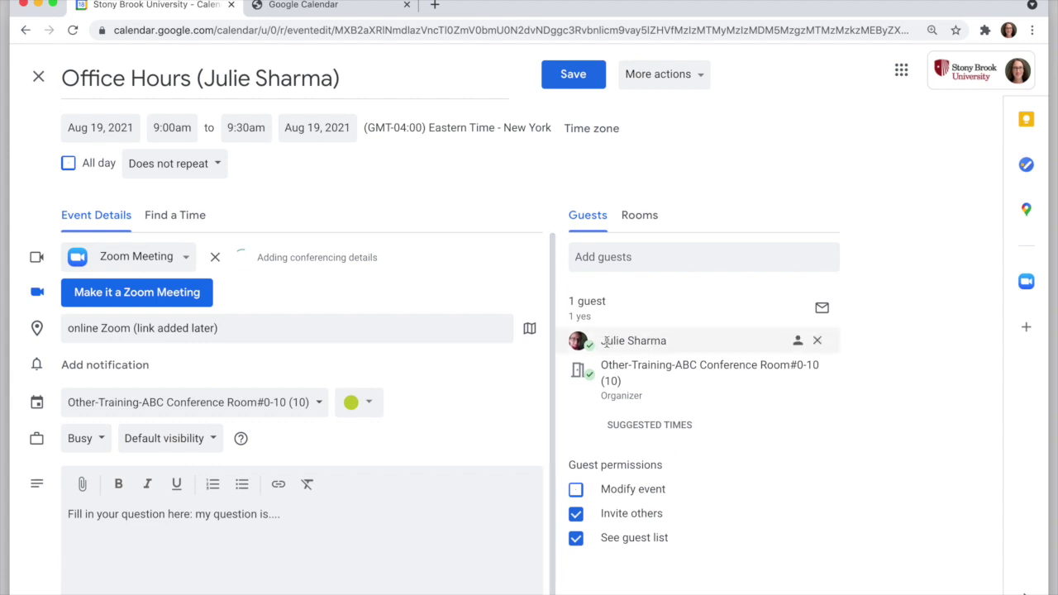
mouse_move(656, 338)
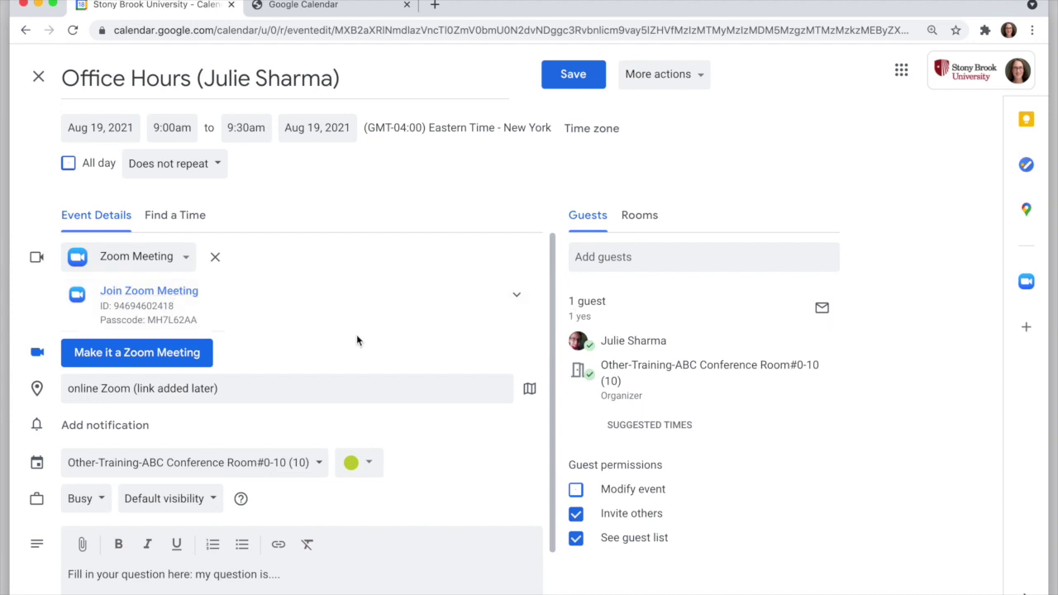
Step: Remove "(link added later)" from the appointment's location, leaving "online Zoom", and save the event
click(129, 391)
key(shift+End)
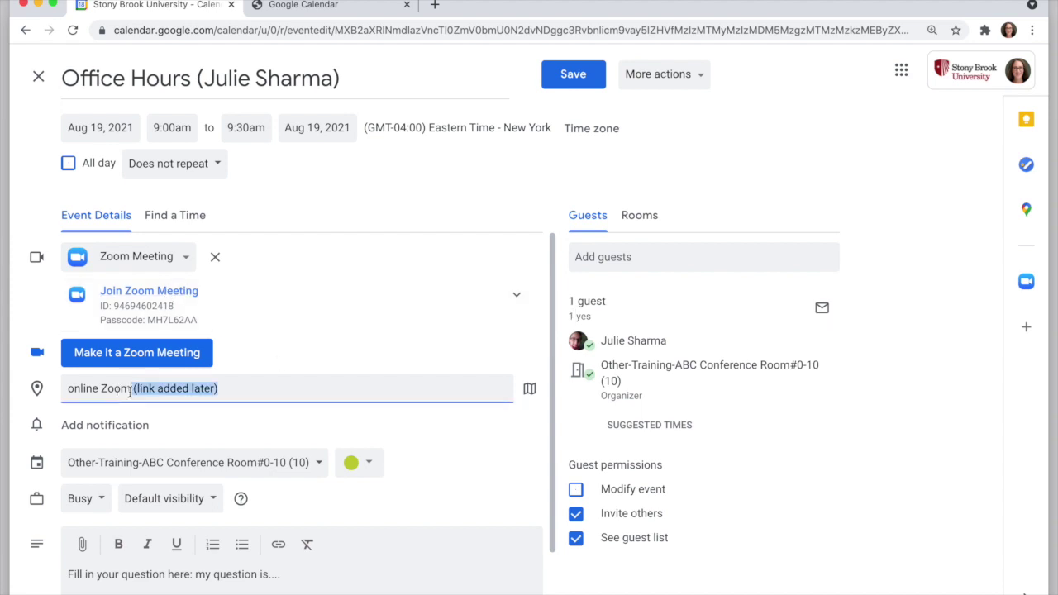
key(BackSpace)
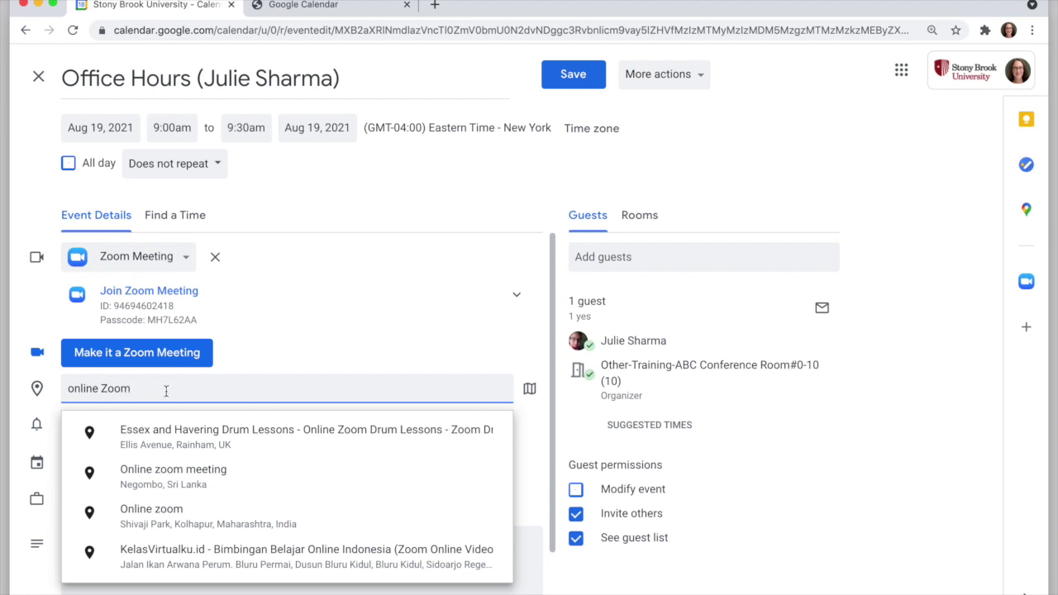
click(576, 74)
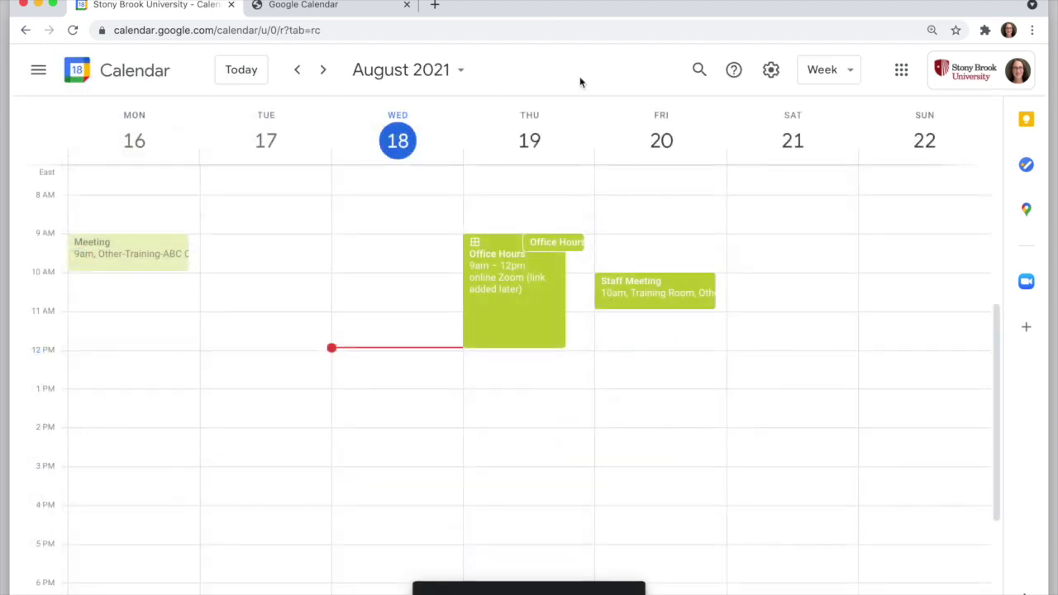